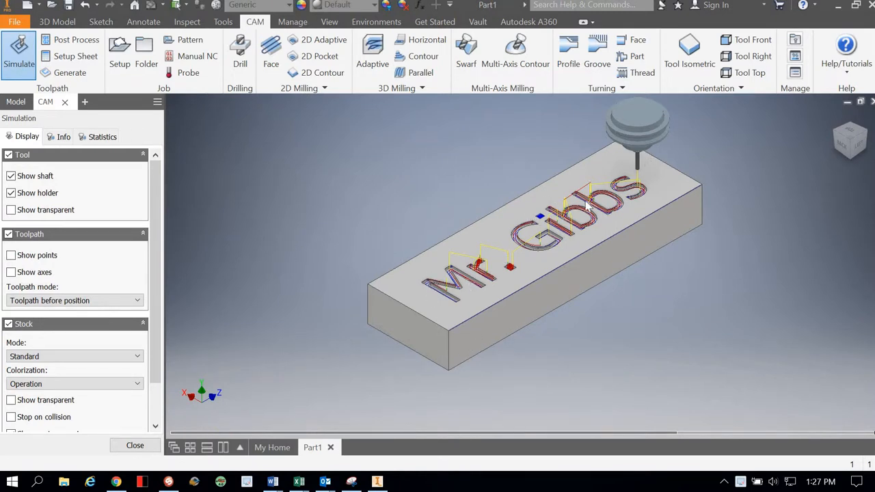
- Inspect the simulated toolpaths on the engraved lettering up close, especially the uncut dot of the "i", and dismiss the mail notification
scroll(516, 266, "up", 5)
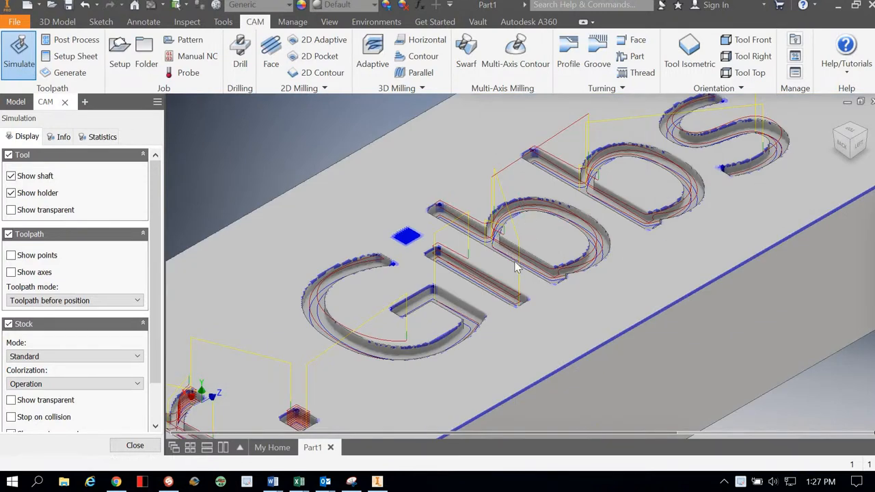
scroll(386, 307, "down", 5)
scroll(310, 331, "up", 2)
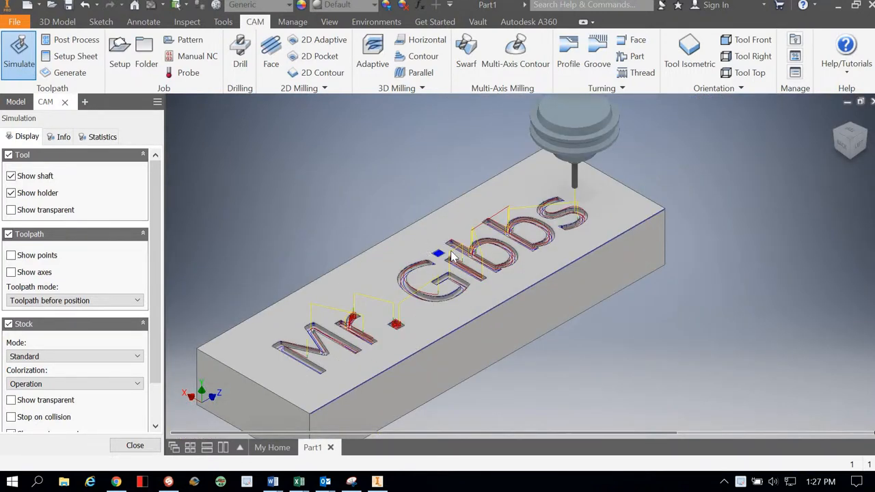
scroll(444, 254, "up", 5)
scroll(444, 255, "up", 2)
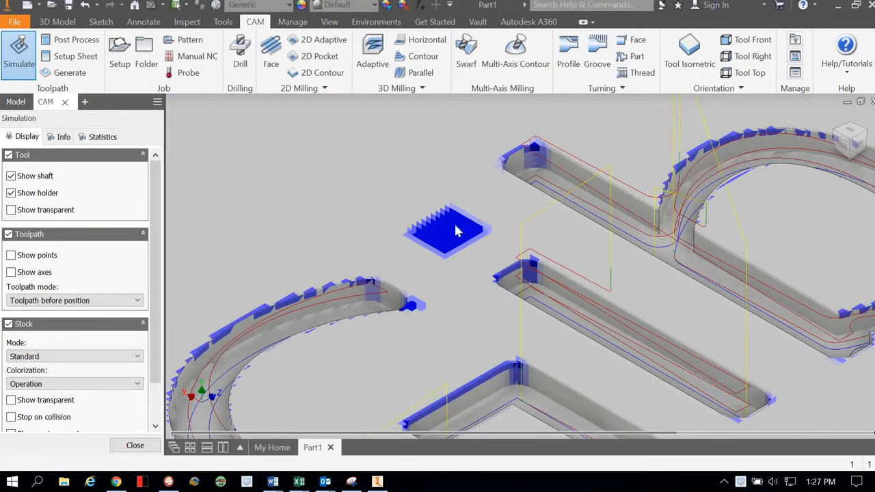
scroll(456, 231, "down", 8)
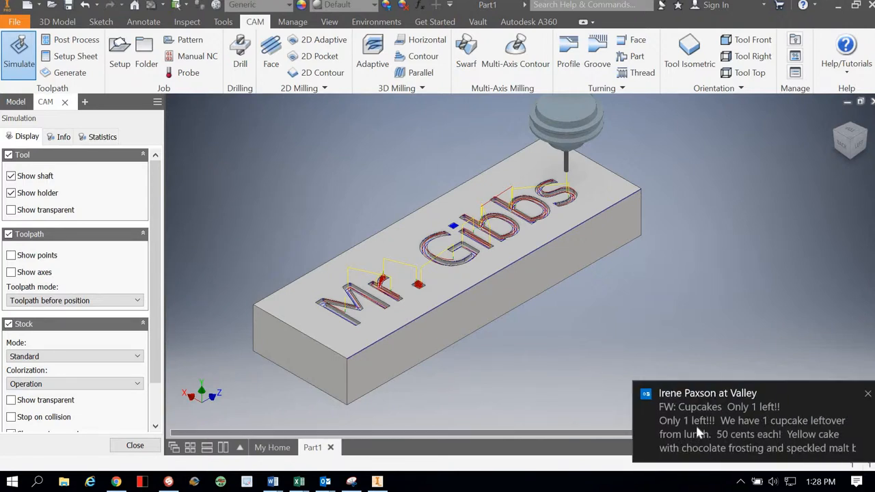
left_click(868, 394)
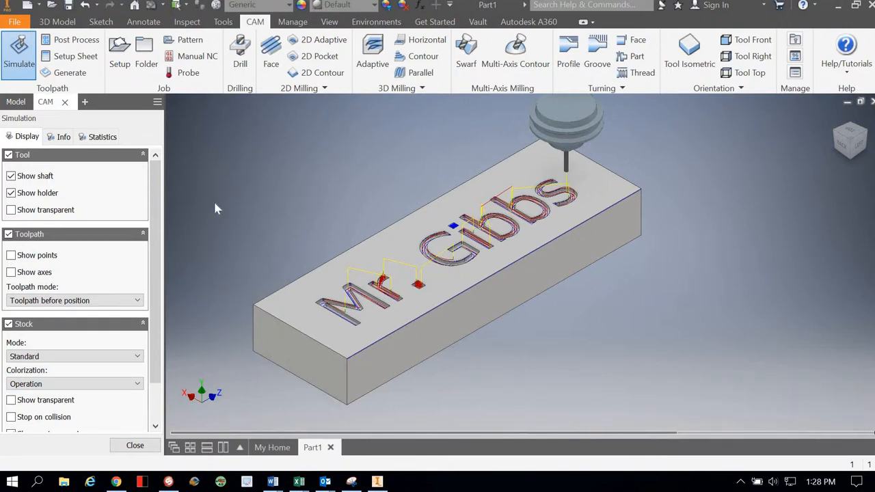
- Post-process the setup with the Easel post and save the NC file under the engraved name followed by "new"
left_click(76, 39)
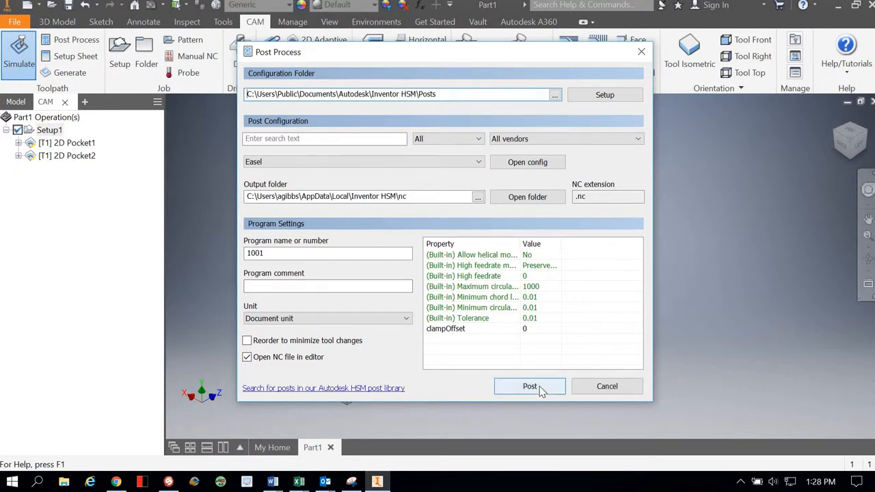
left_click(540, 386)
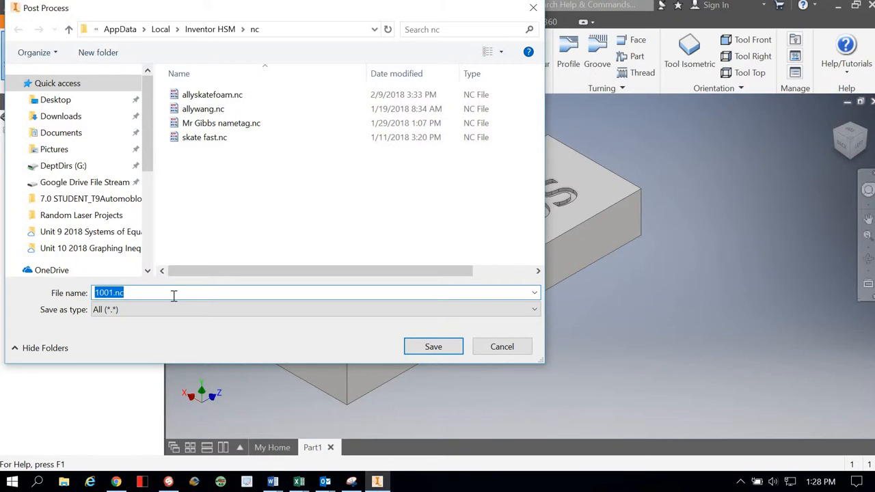
type("MrGibbs new")
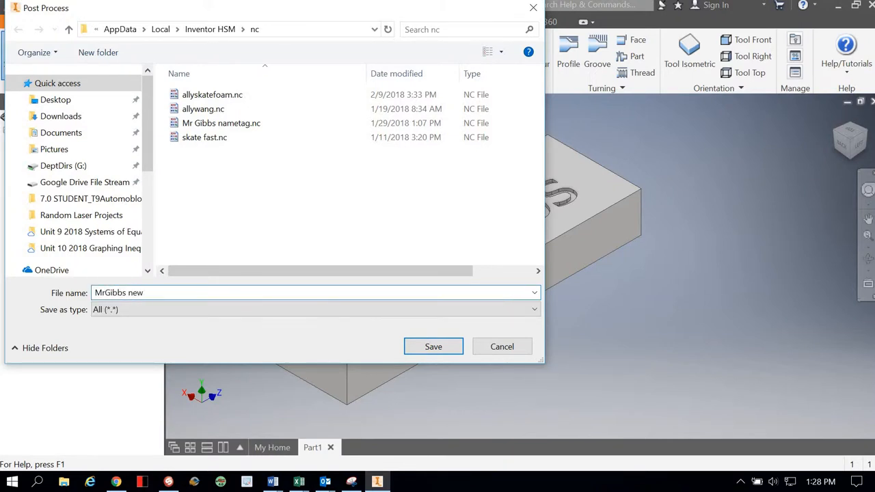
left_click(448, 349)
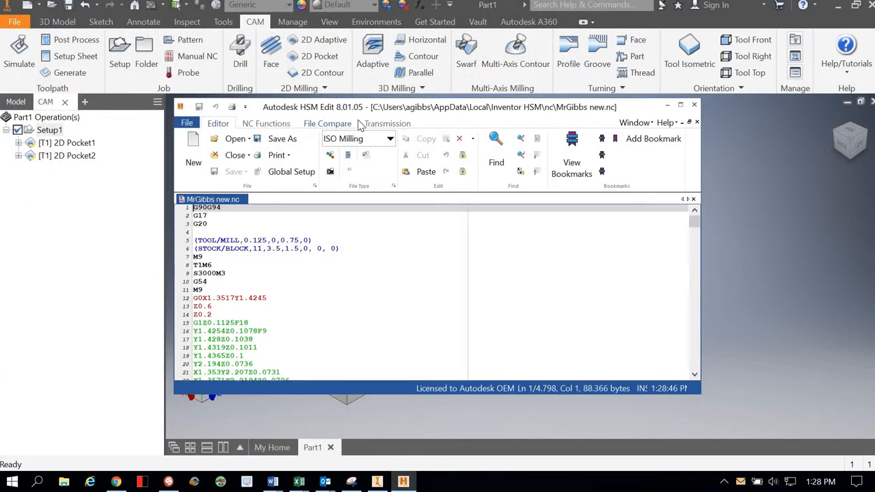
- Enlarge the NC editor window and look through the generated G-code, returning to its first line
left_click_drag(366, 104, 199, 20)
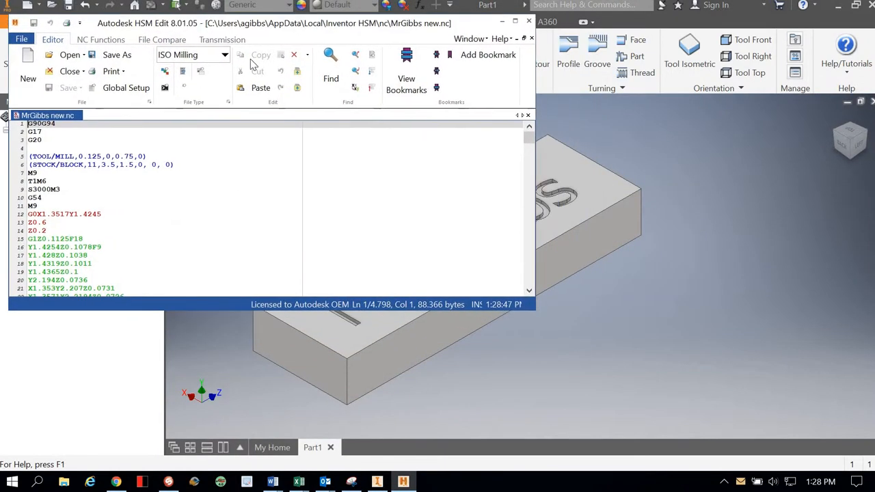
left_click_drag(529, 310, 863, 448)
scroll(281, 324, "down", 8)
scroll(251, 318, "down", 8)
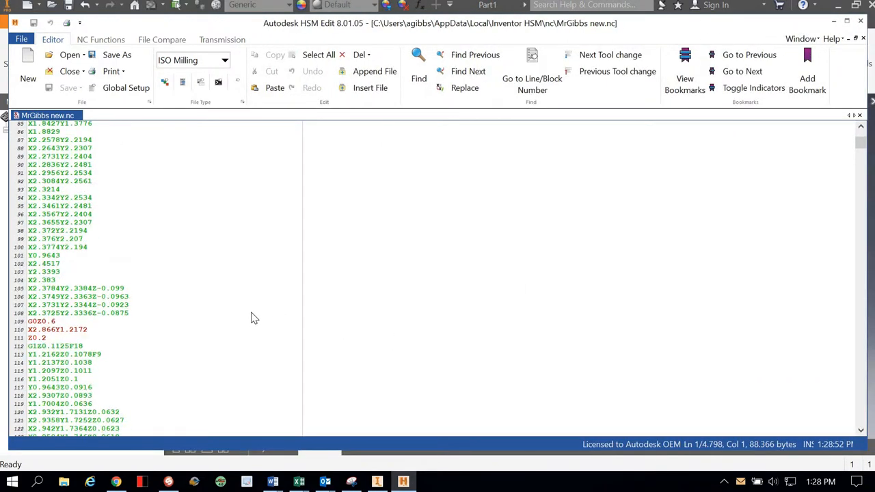
scroll(262, 322, "up", 16)
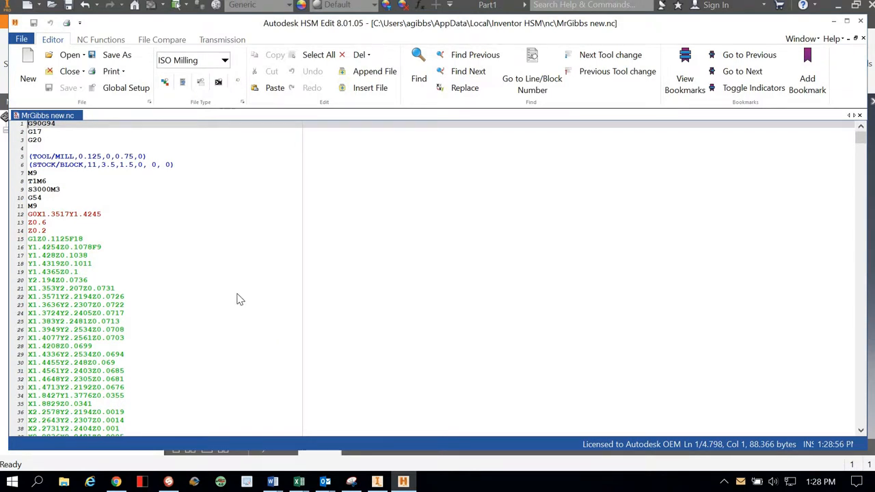
- Copy the entire Easel G-code program and minimise the NC editor window
key("ctrl+a")
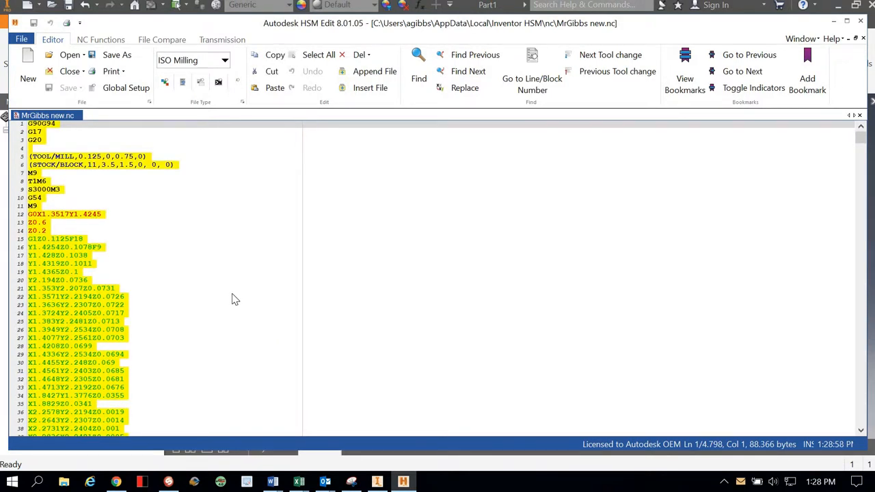
right_click(190, 281)
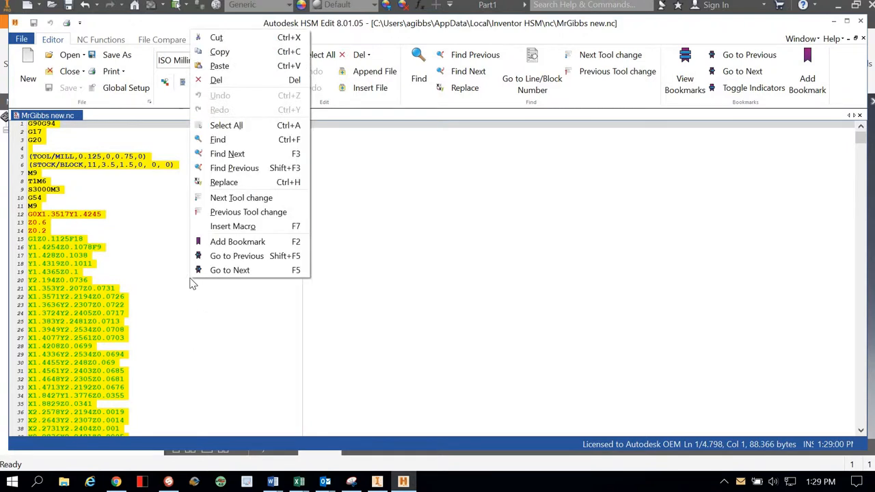
left_click(222, 52)
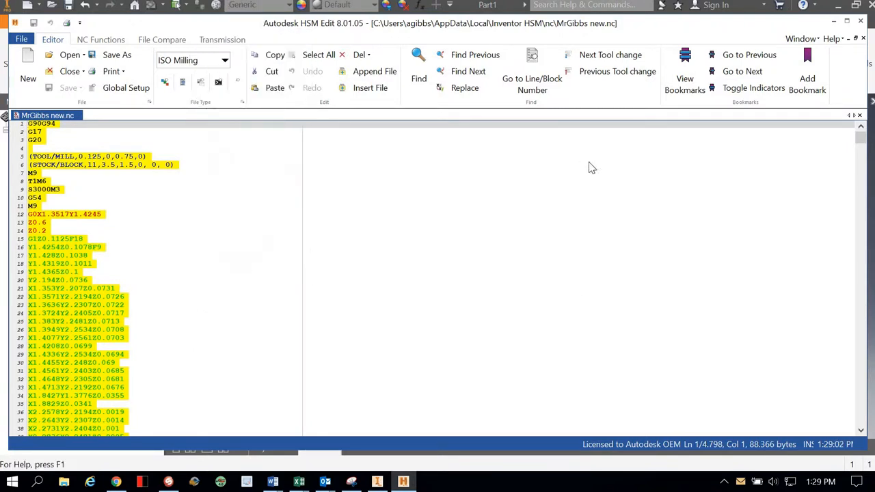
left_click(835, 24)
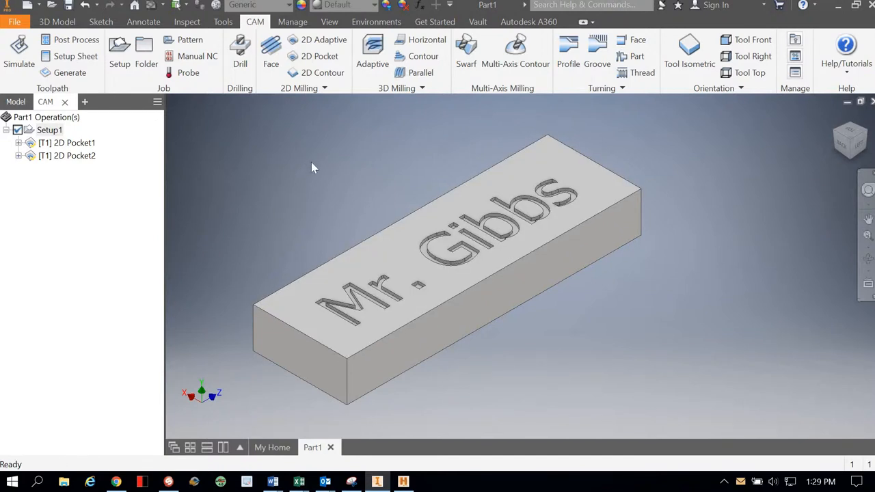
- Start another post process of the setup and change the post configuration to PLTW Intelitek
left_click(60, 42)
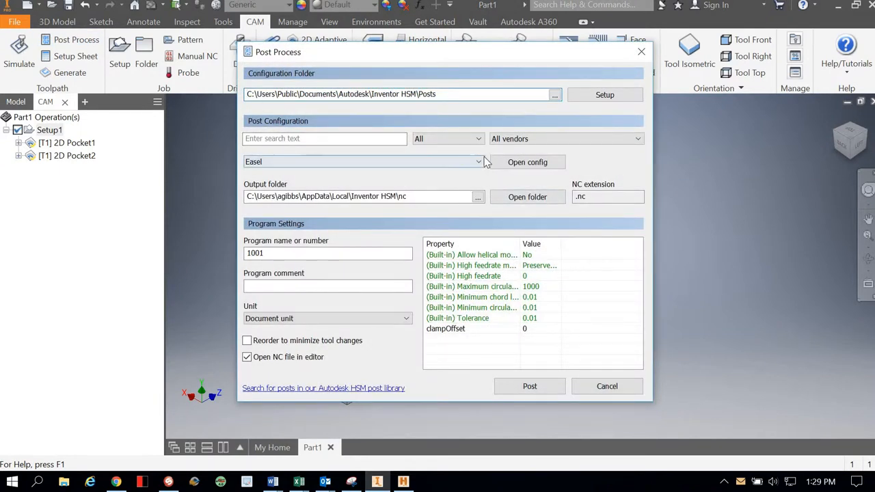
mouse_move(410, 162)
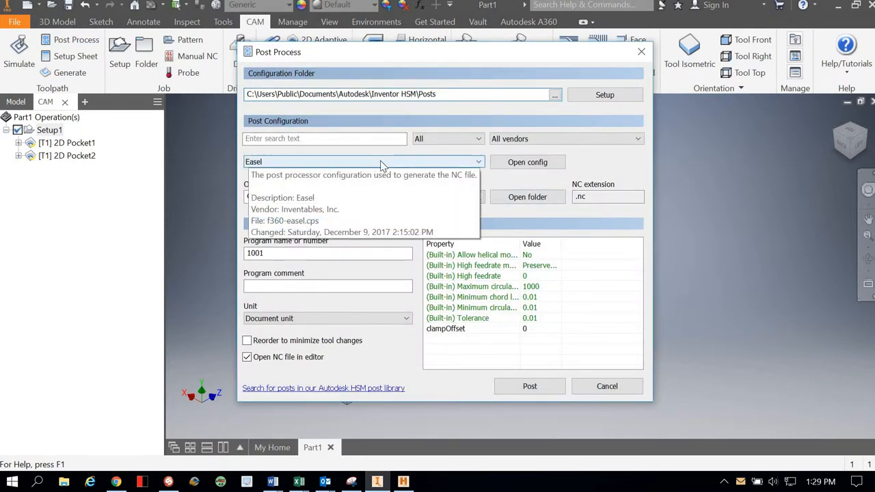
left_click(381, 163)
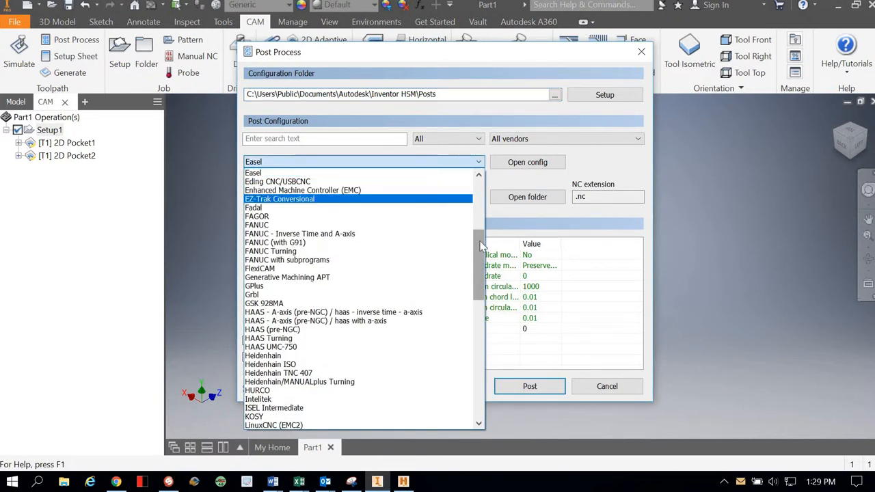
scroll(478, 238, "down", 1)
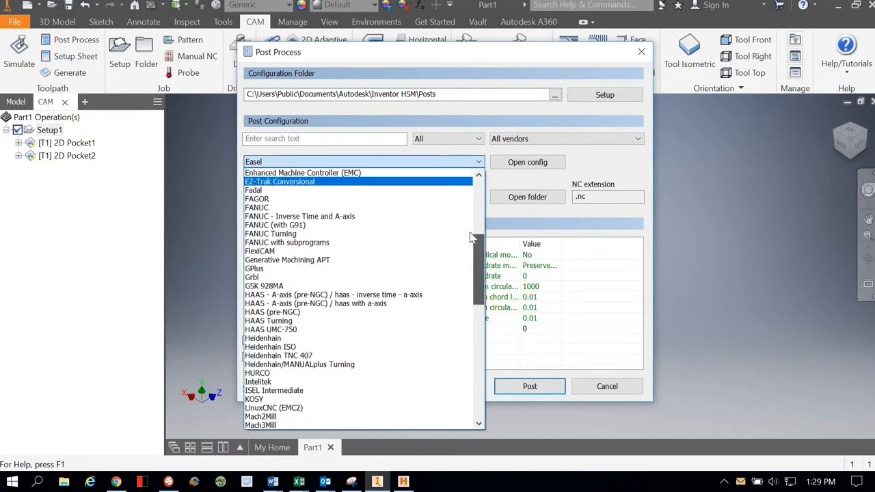
scroll(474, 225, "up", 8)
scroll(479, 212, "down", 1)
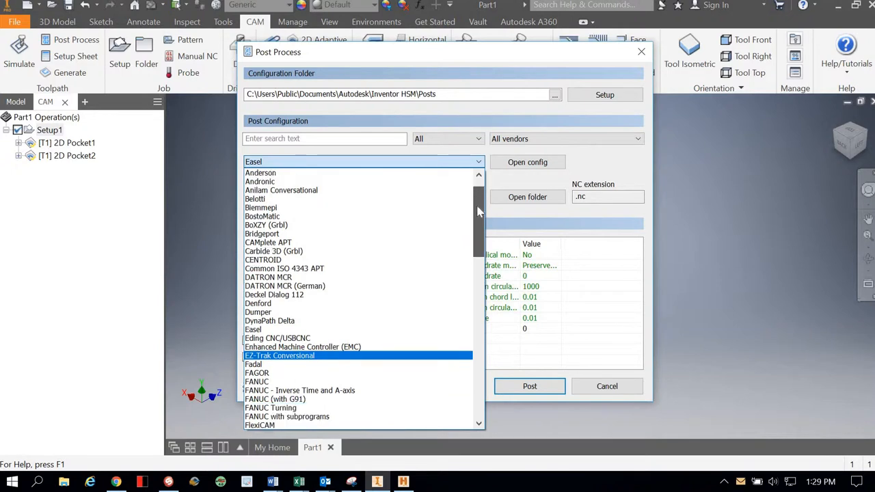
left_click_drag(479, 212, 500, 348)
scroll(487, 283, "up", 6)
left_click(326, 344)
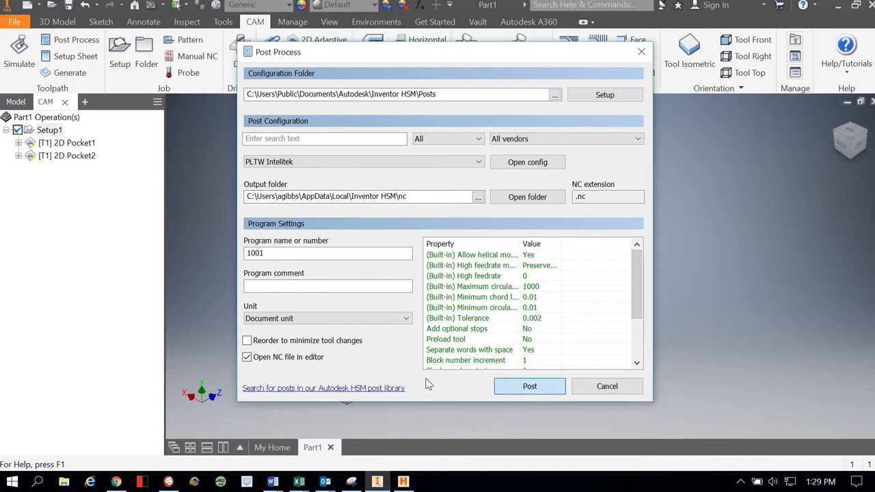
- Post the program and save the NC file under the engraved name followed by "New CNC motion"
left_click(529, 386)
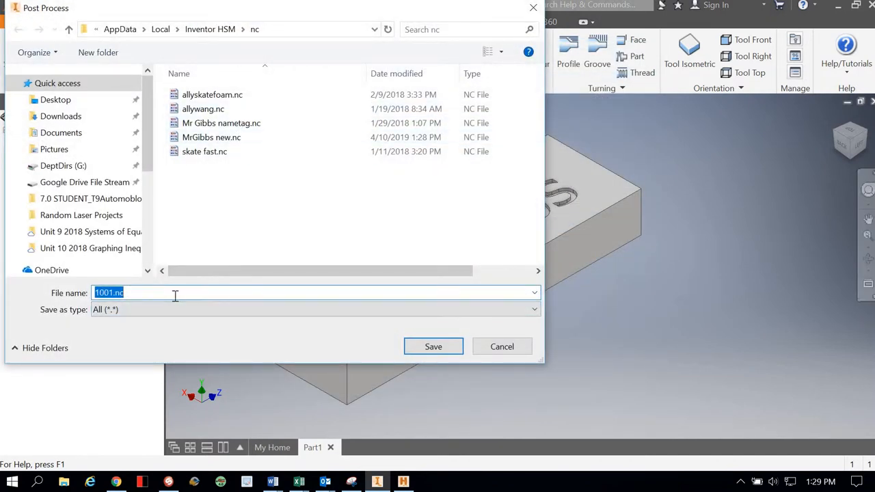
type("Mr Gib")
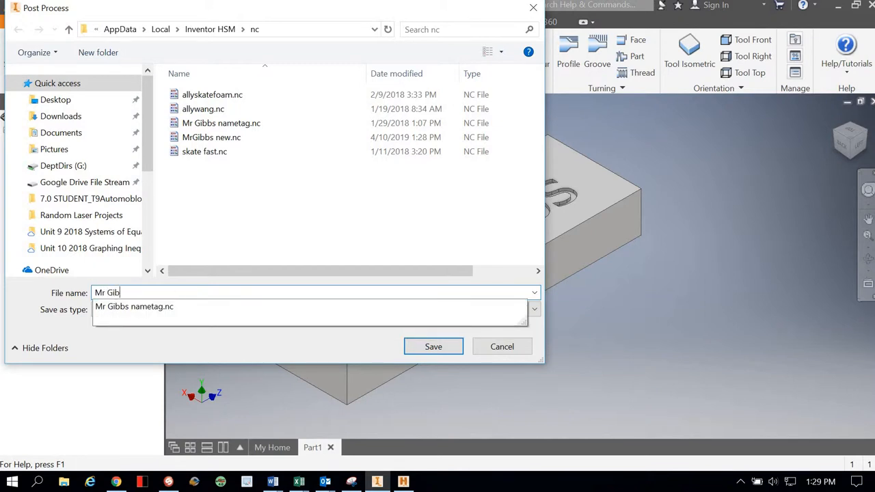
type("bs New")
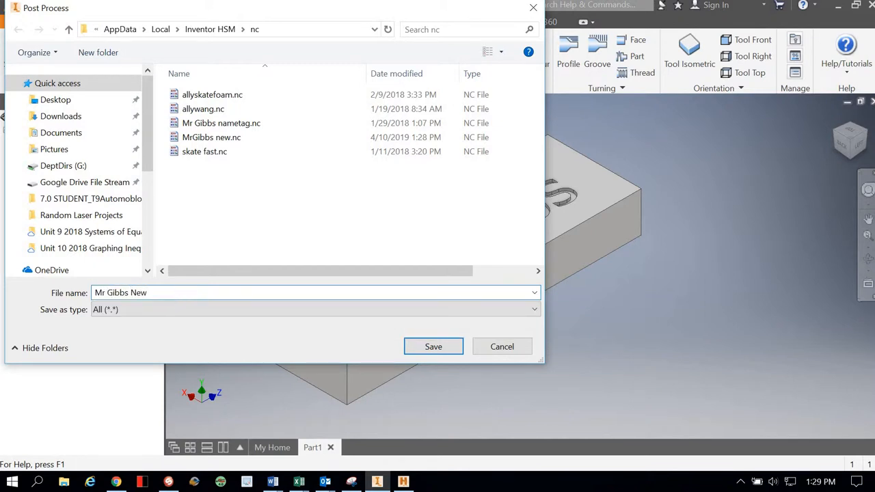
type(" CNC motion")
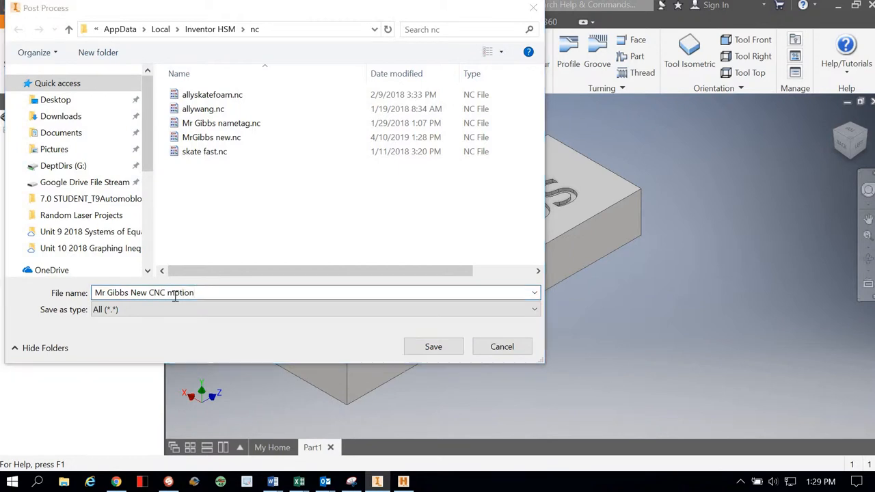
left_click(418, 350)
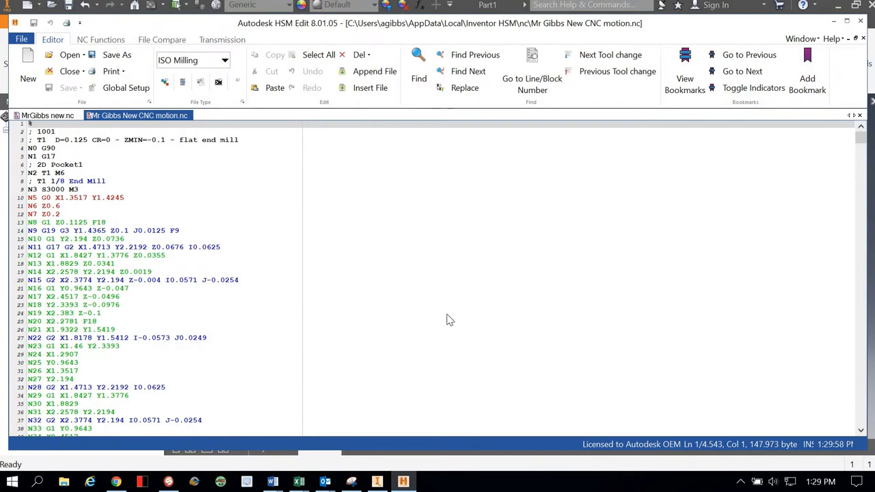
- Copy all of the Intelitek G-code and launch CNCMotion for Intelitek CNC & Fanuc emulator
key("ctrl+a")
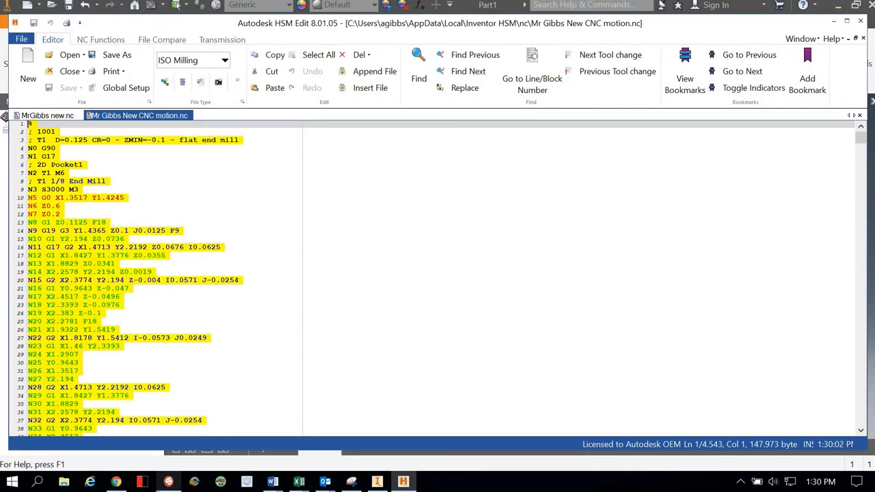
left_click(38, 482)
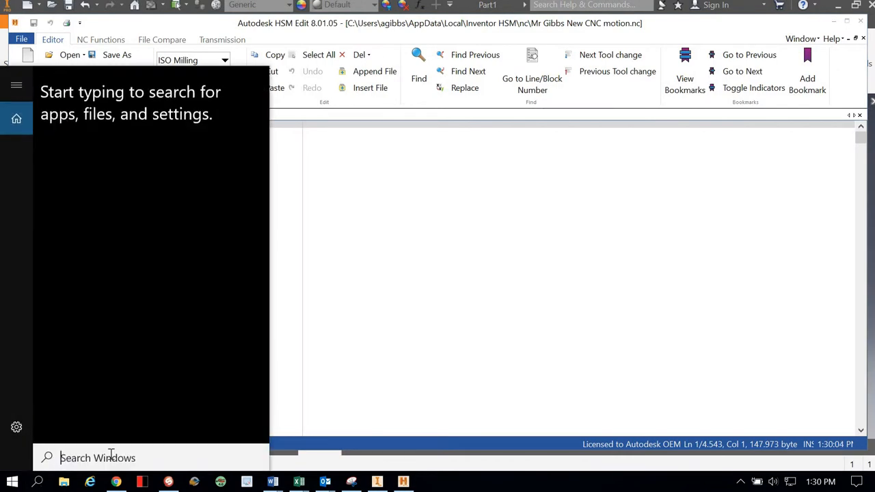
type("cnc")
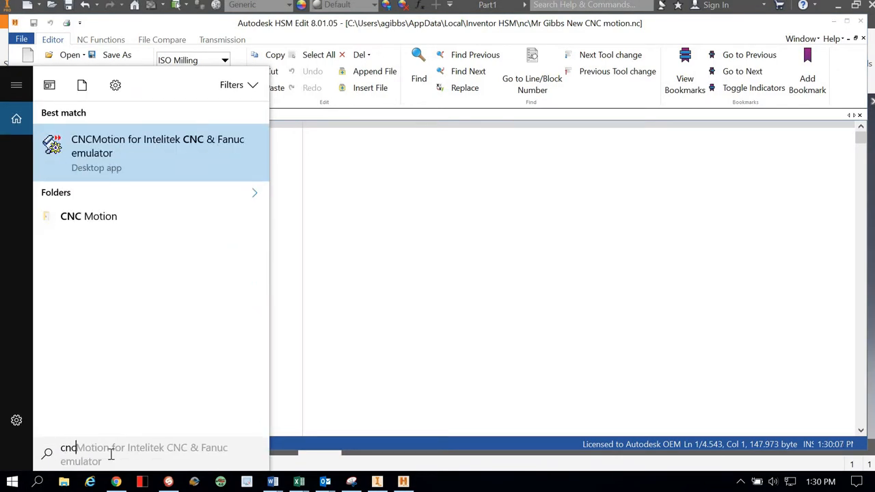
left_click(125, 146)
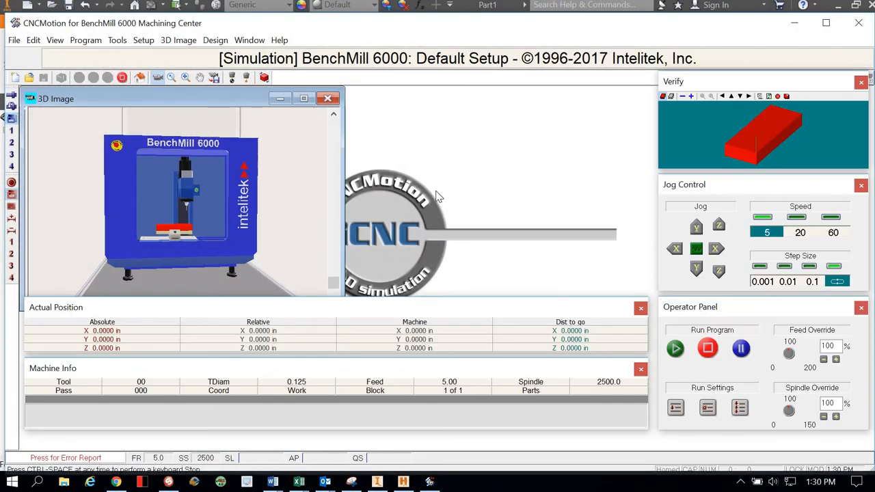
- Create a new program in CNCMotion, paste the copied G-code into it, and return to its first line
left_click(17, 77)
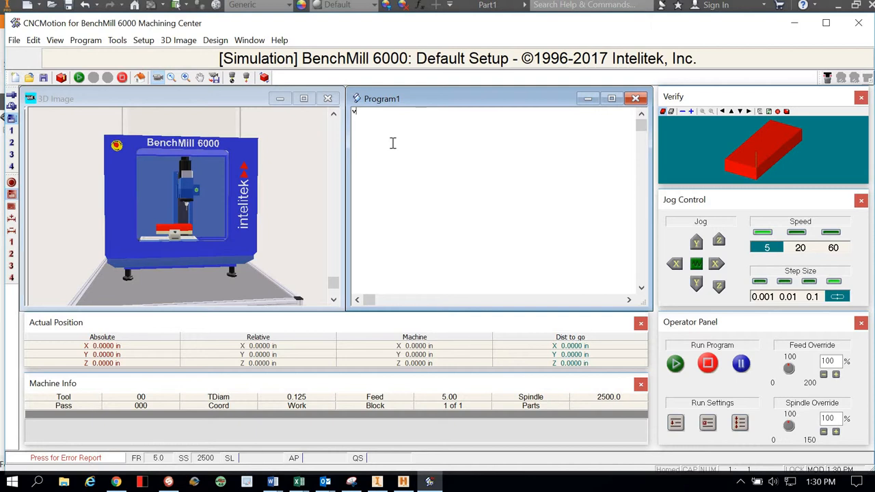
key("ctrl+v")
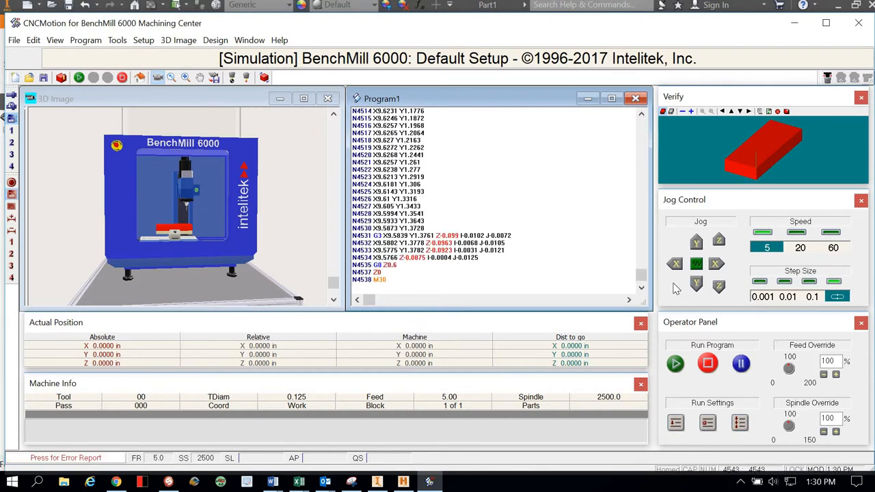
left_click_drag(642, 275, 642, 117)
- Run QuickVerify on the pasted program and continue past the request to insert tool 1
right_click(539, 196)
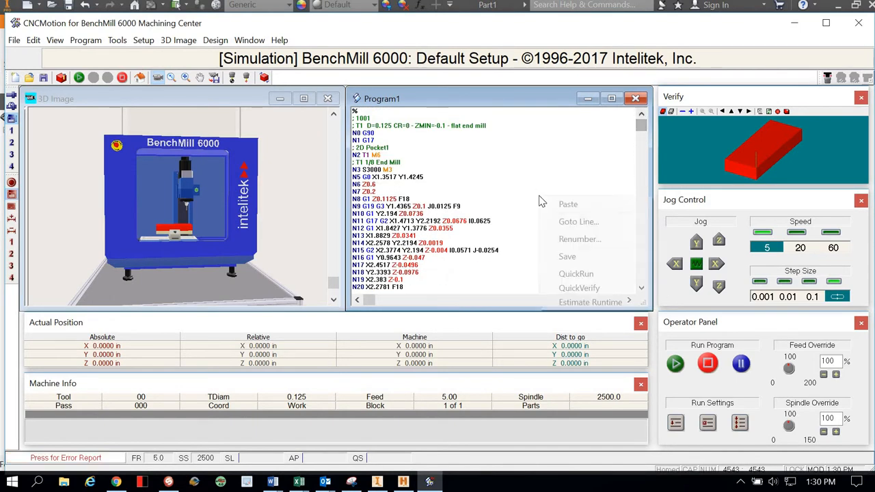
left_click(569, 288)
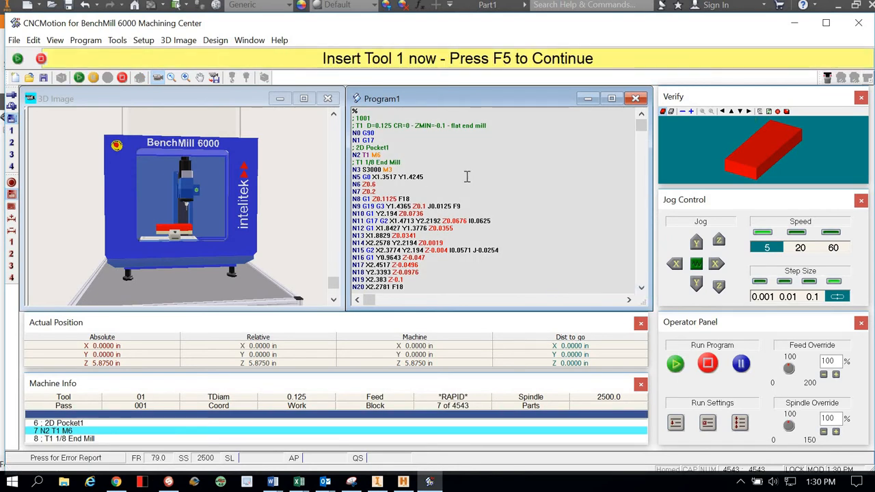
key("F5")
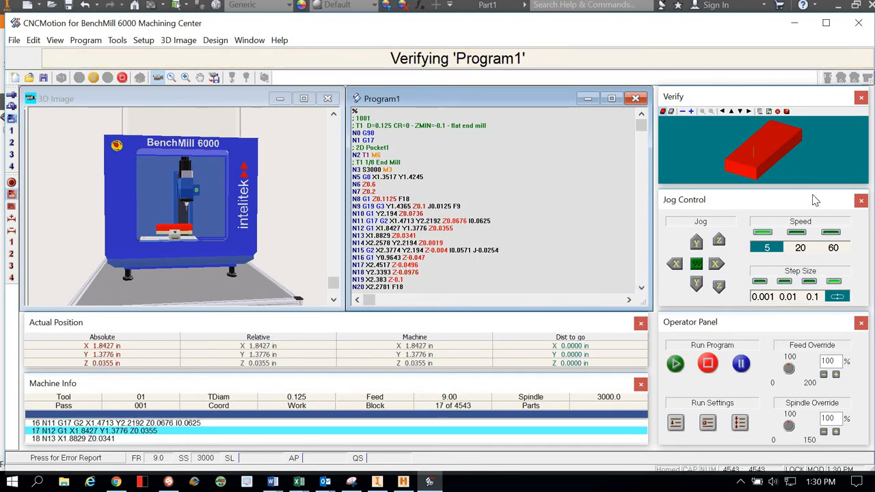